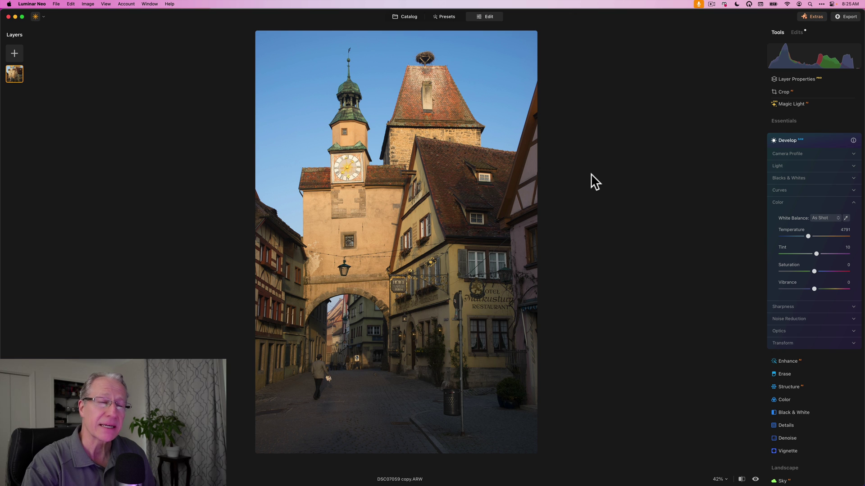
Switch to Preview to examine the RGB color mixing diagram, and return to Luminar Neo
key(super+Tab)
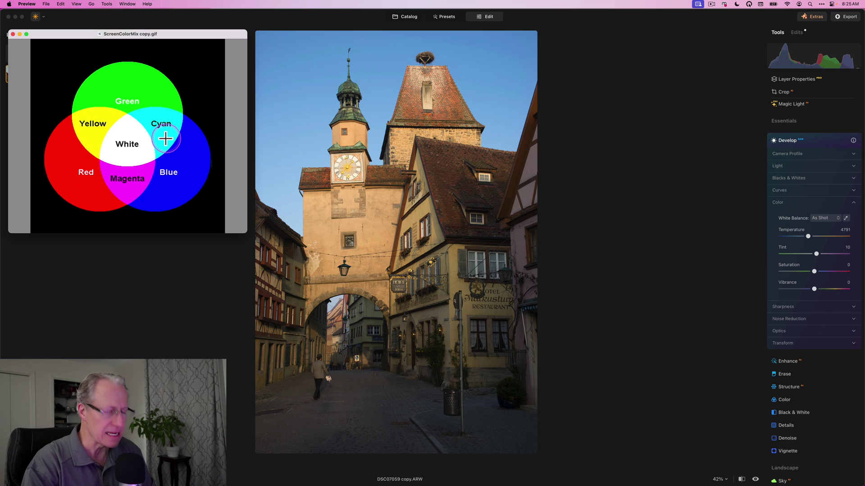
key(super+q)
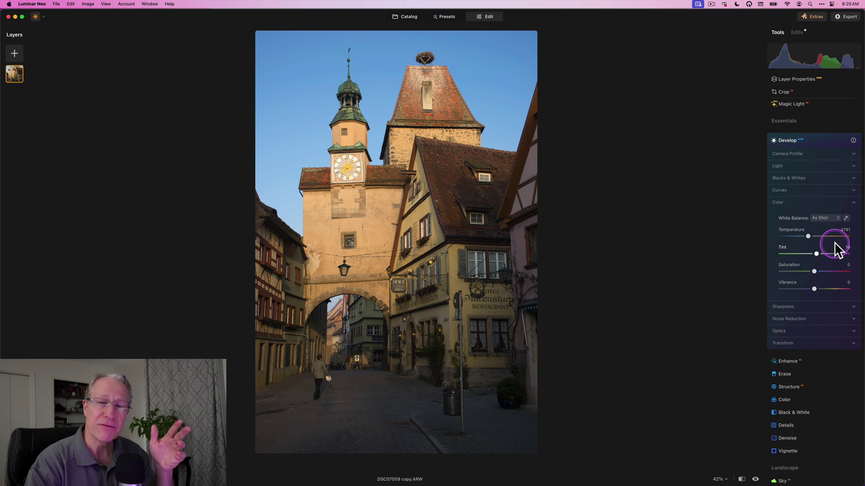
Try the Daylight, Cloudy and Shade white balance presets on the photo in Develop's color settings
click(823, 218)
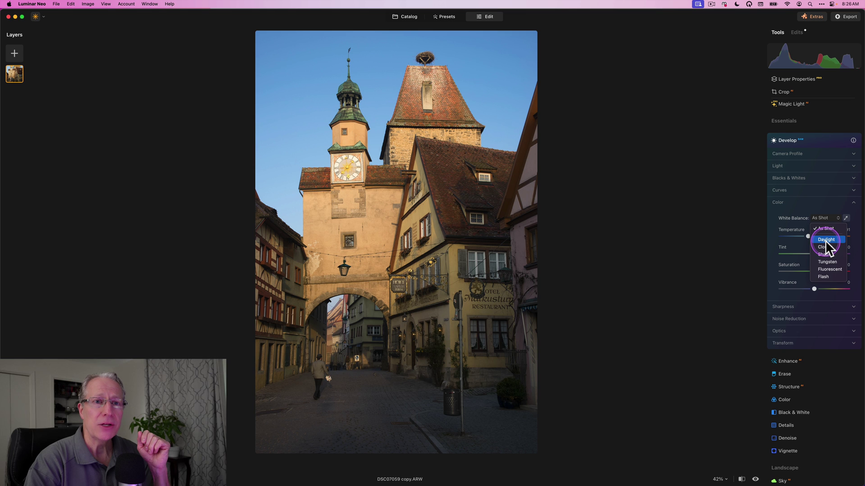
click(825, 240)
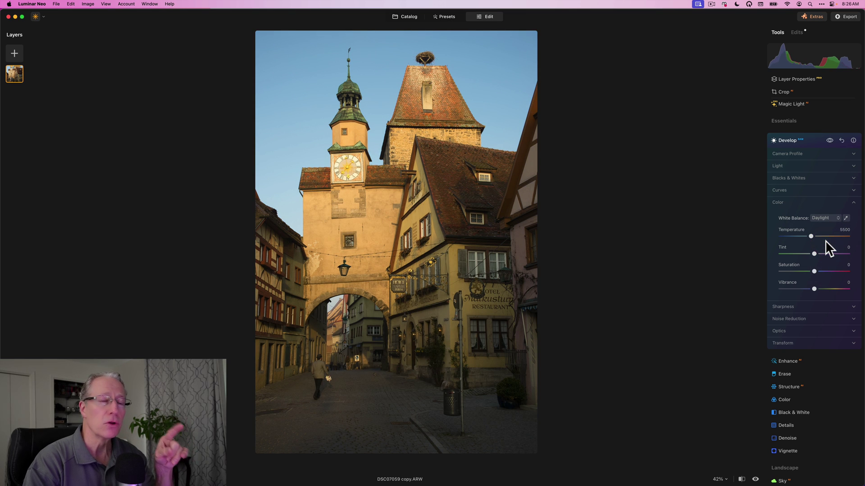
click(811, 246)
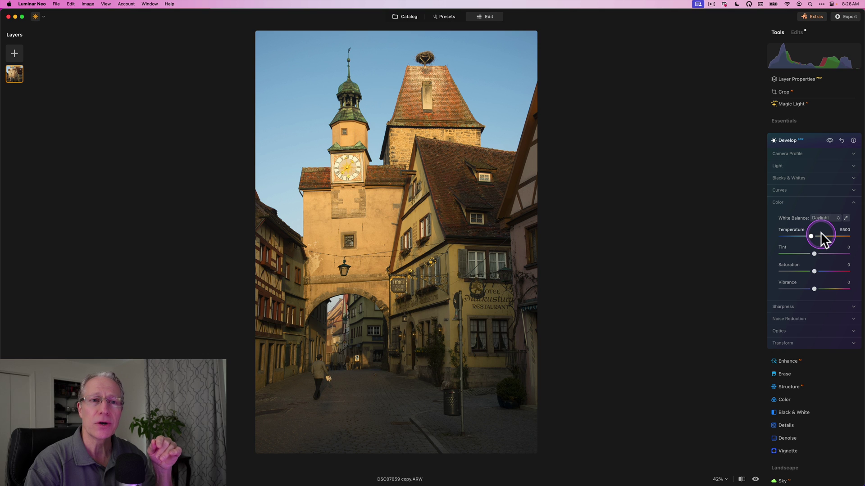
click(818, 218)
click(820, 245)
click(819, 217)
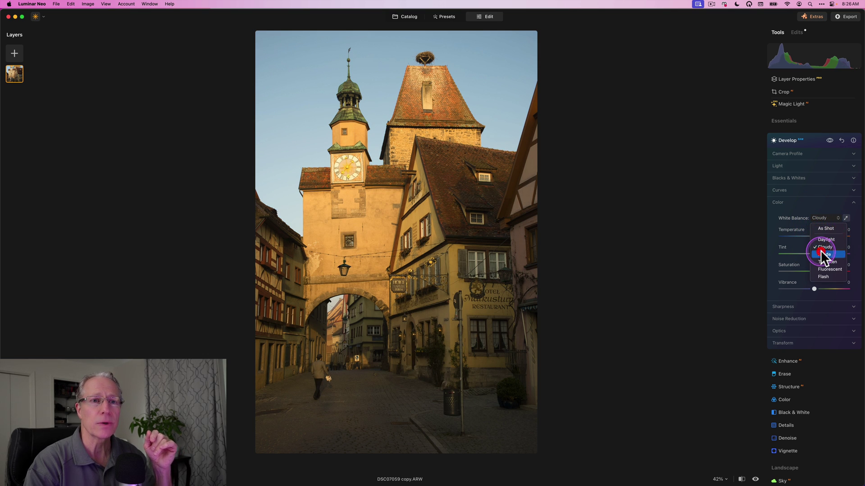
click(820, 252)
Try the Tungsten, Fluorescent and Flash white balance presets, and reset the Develop tool
click(820, 216)
click(823, 260)
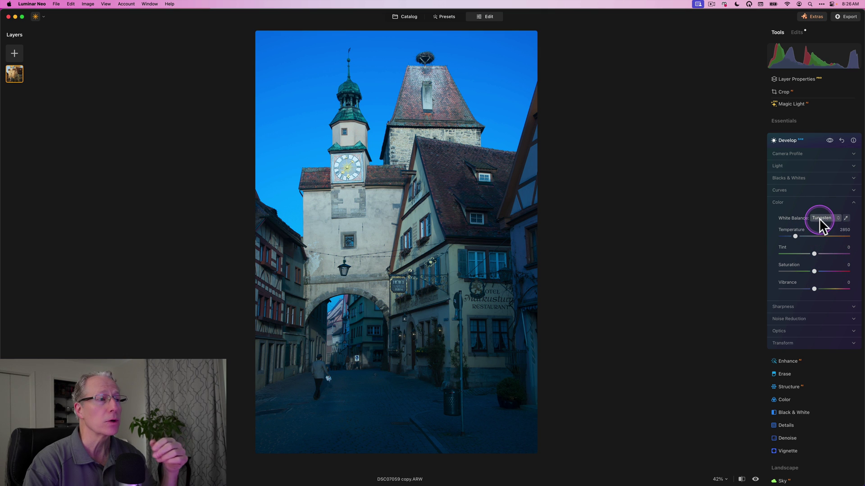
click(820, 218)
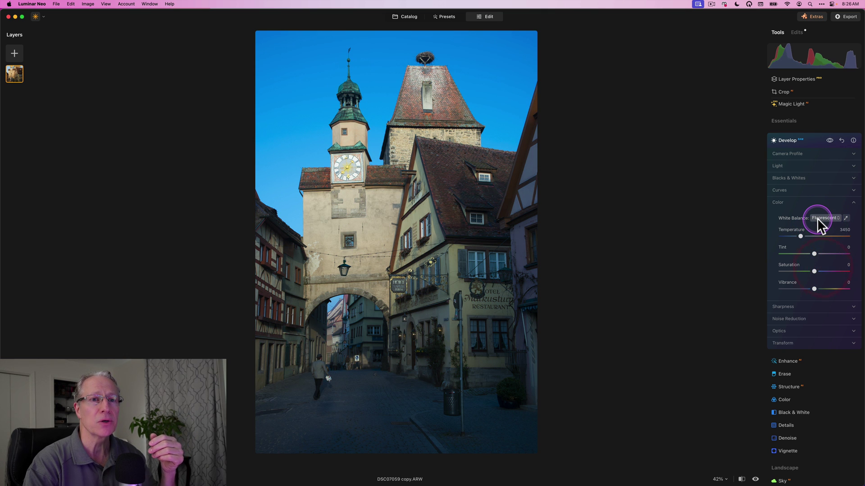
click(817, 218)
click(823, 276)
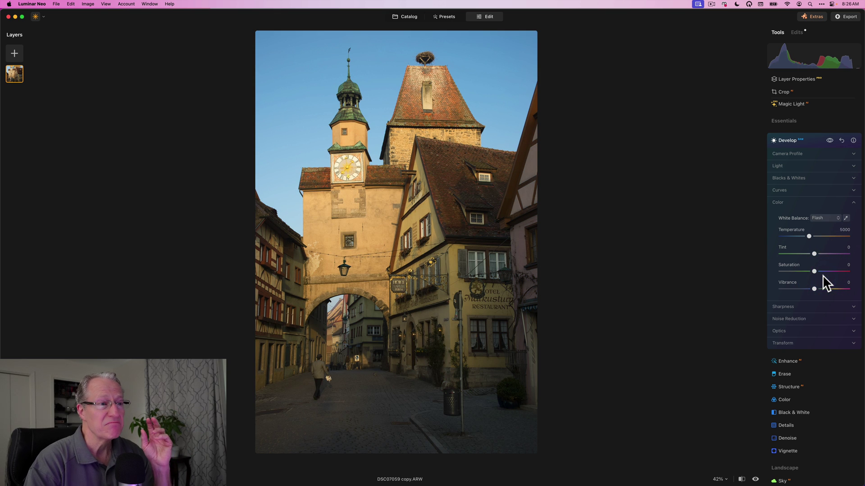
click(839, 178)
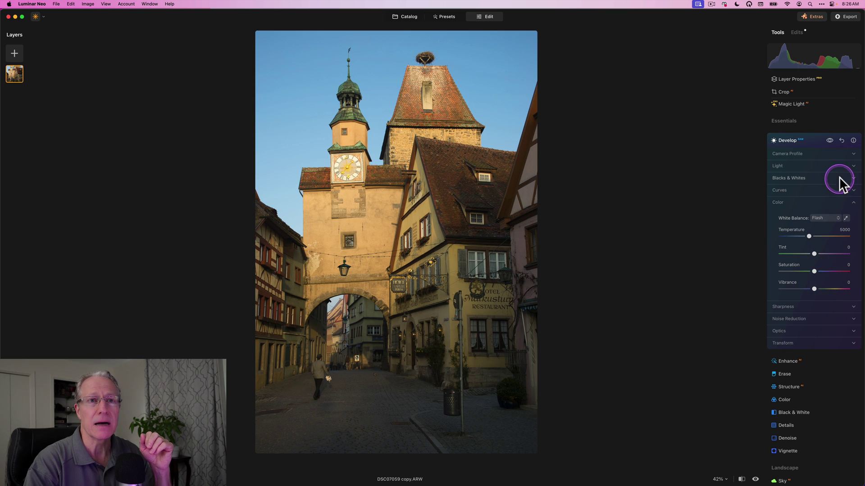
click(840, 140)
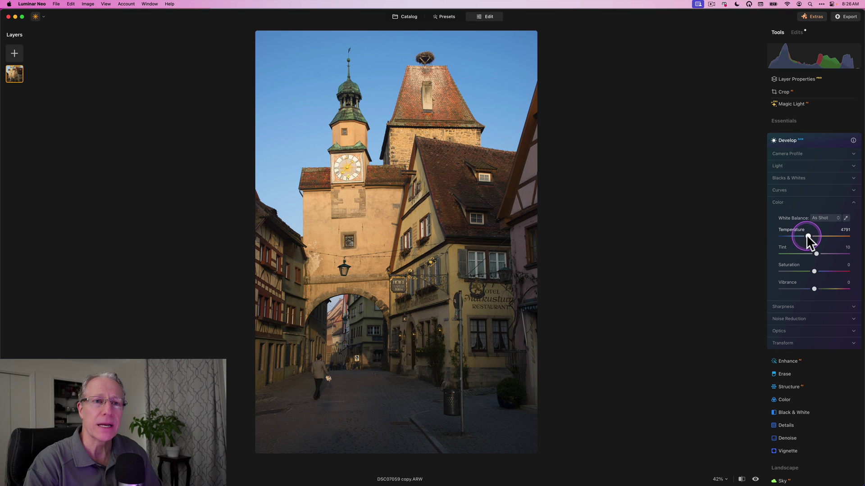
Try a temperature of 2000, a warmer temperature and a tint of 150, restoring each slider to its as-shot value
drag(806, 235, 773, 235)
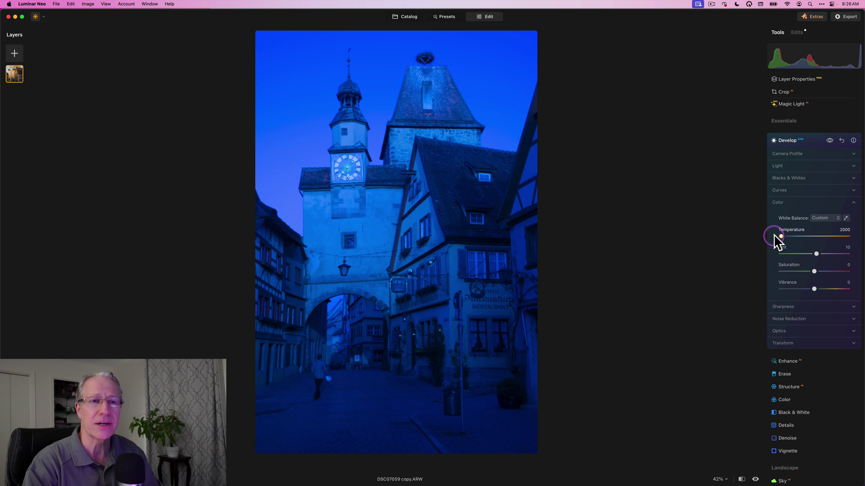
drag(774, 235, 818, 234)
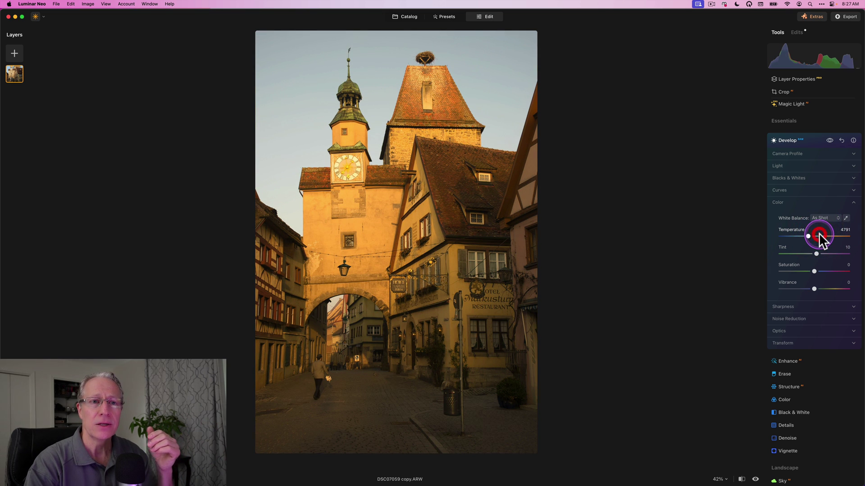
double_click(819, 233)
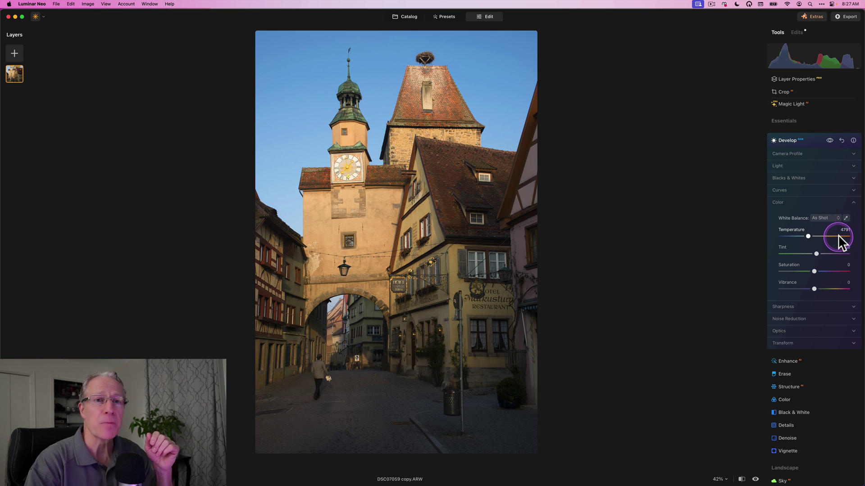
click(842, 230)
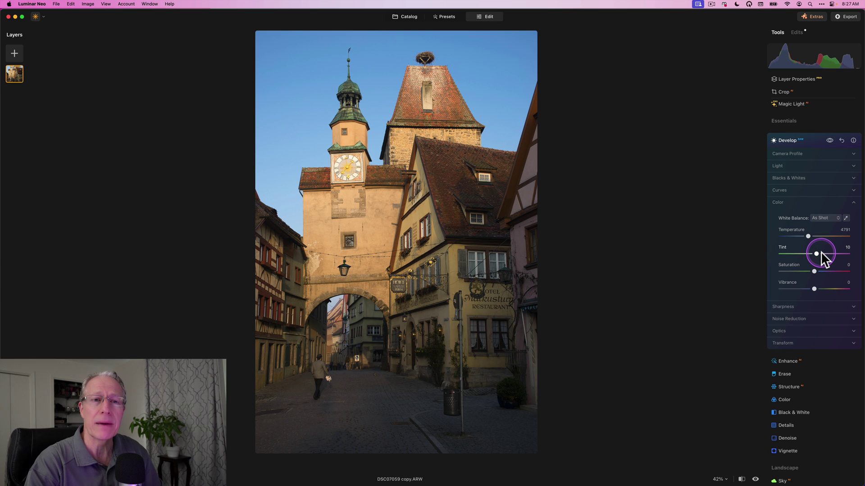
drag(818, 250, 860, 253)
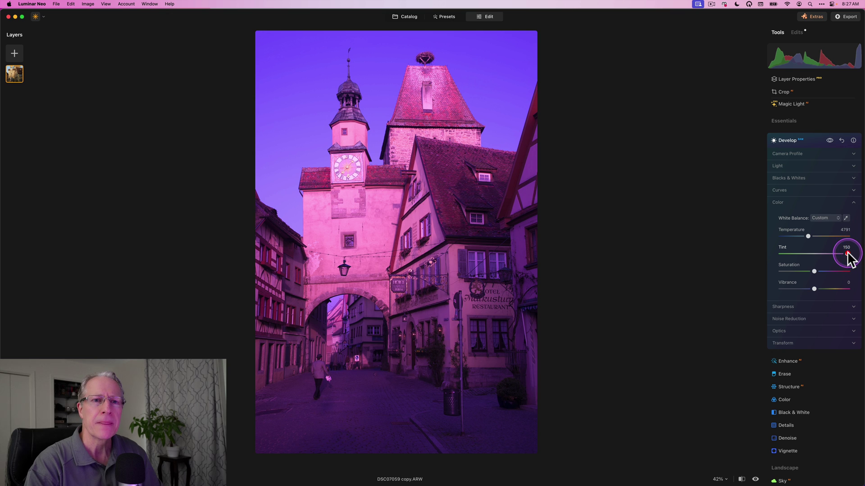
double_click(846, 253)
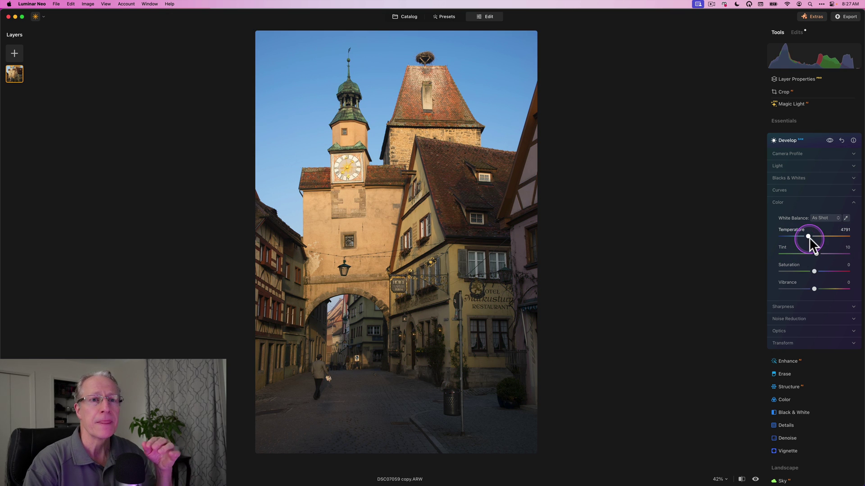
Cool the temperature to about 3910 and shift the tint toward magenta to 33
drag(808, 236, 806, 236)
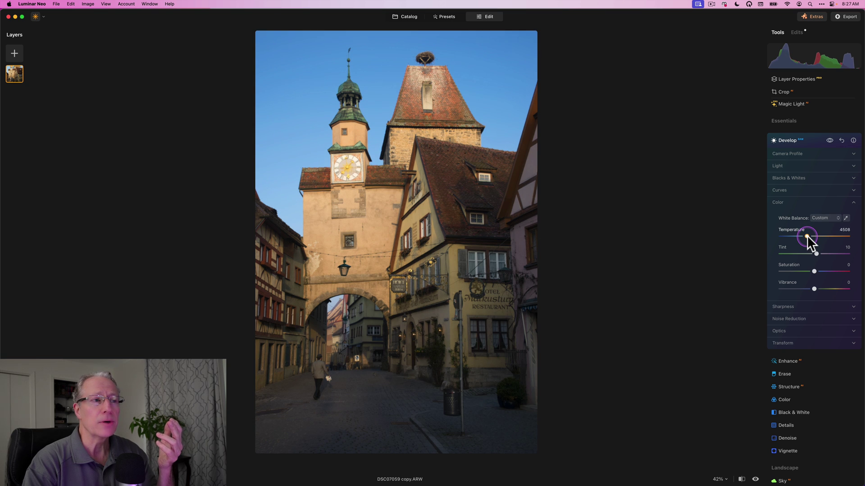
drag(806, 236, 820, 252)
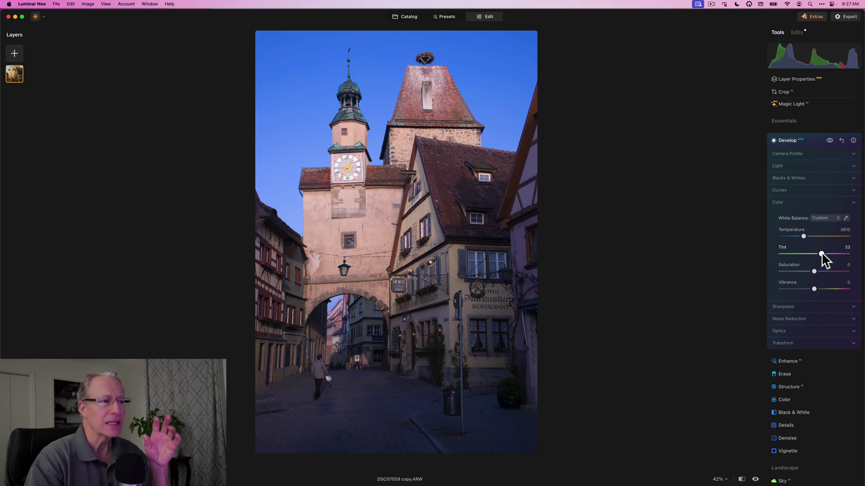
click(836, 137)
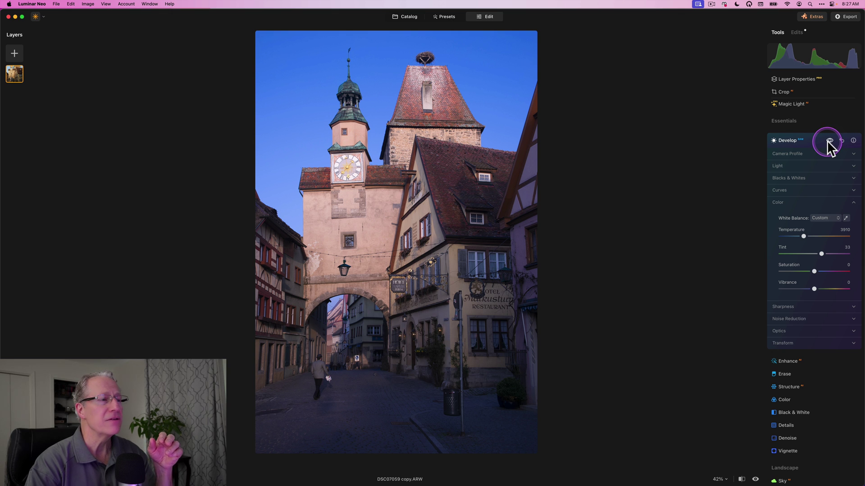
Compare the photo with and without the Develop adjustments
click(828, 141)
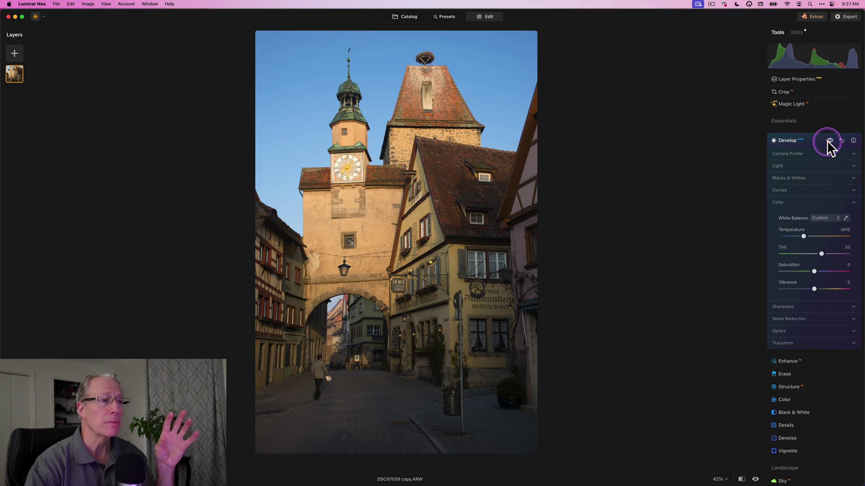
click(828, 141)
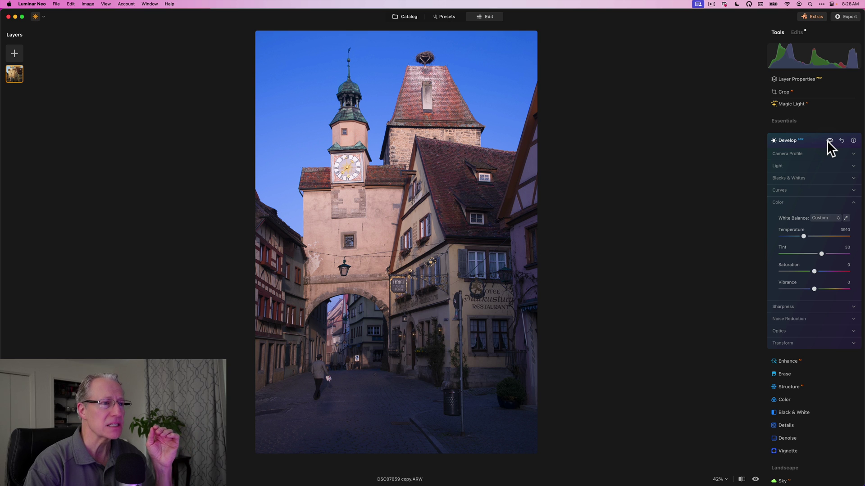
click(829, 140)
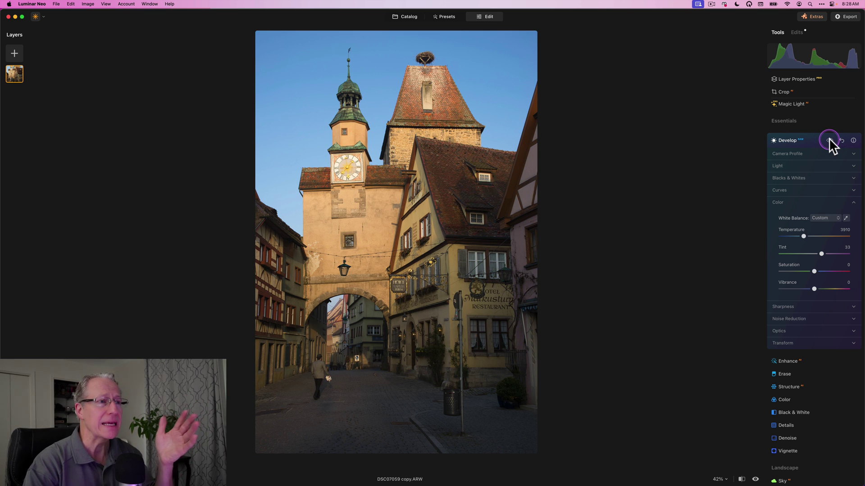
click(829, 140)
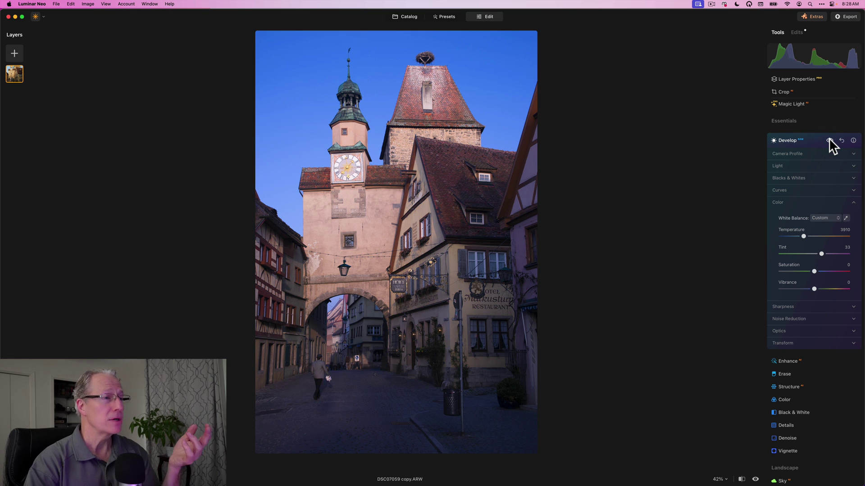
Reset the Develop tool to clear the custom temperature and tint
click(838, 137)
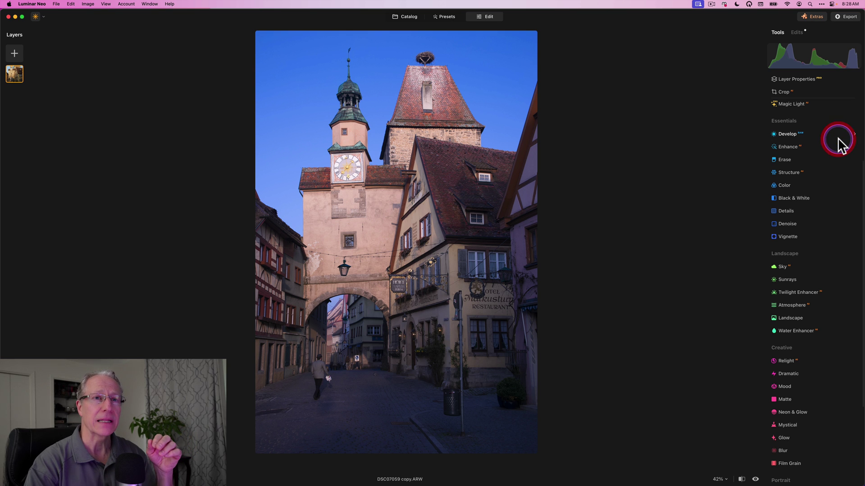
click(801, 134)
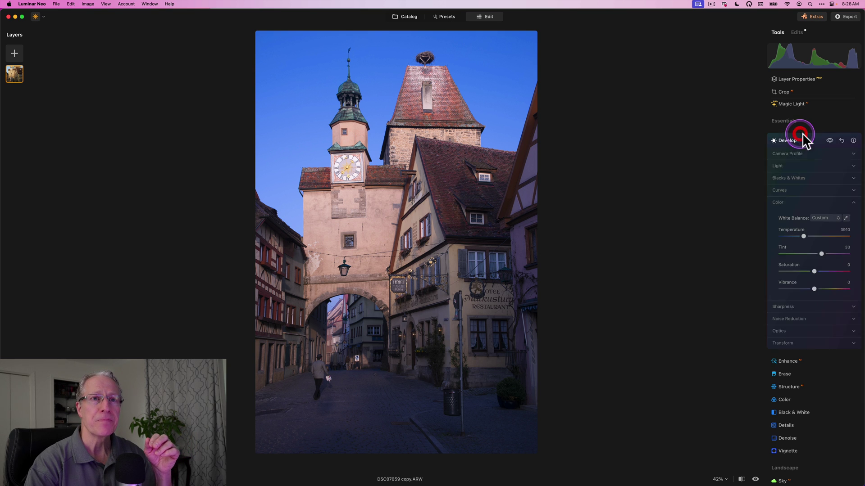
click(840, 140)
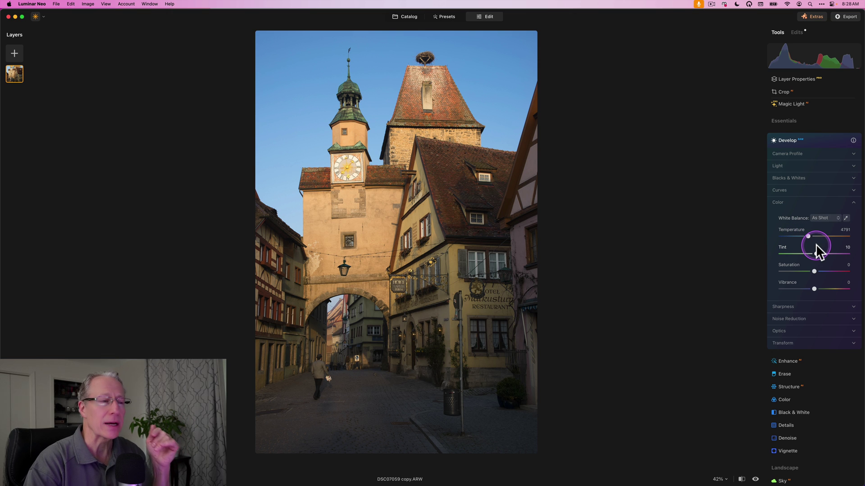
Try the white balance eyedropper on the blue sky after viewing the color diagram in Preview, and reset the Develop tool
click(845, 218)
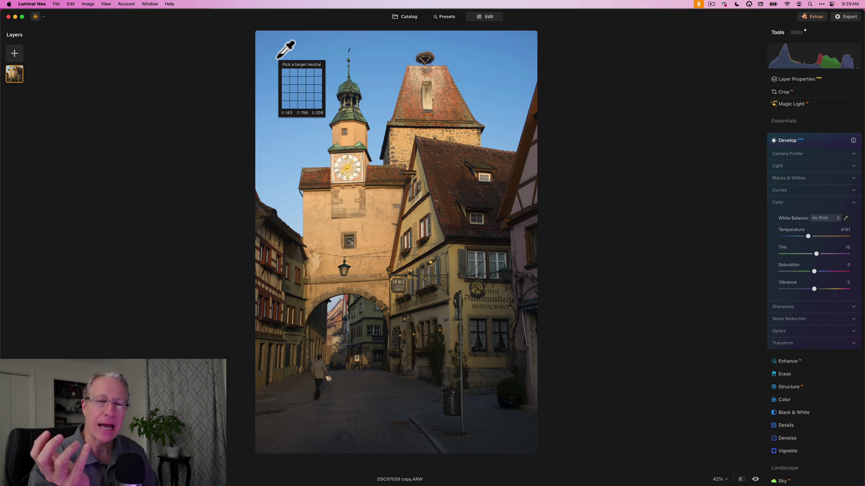
key(super+Tab)
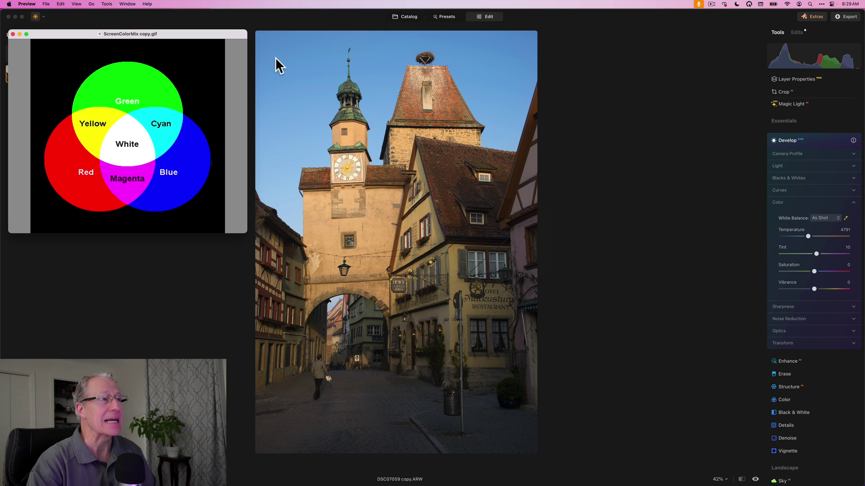
key(super+Tab)
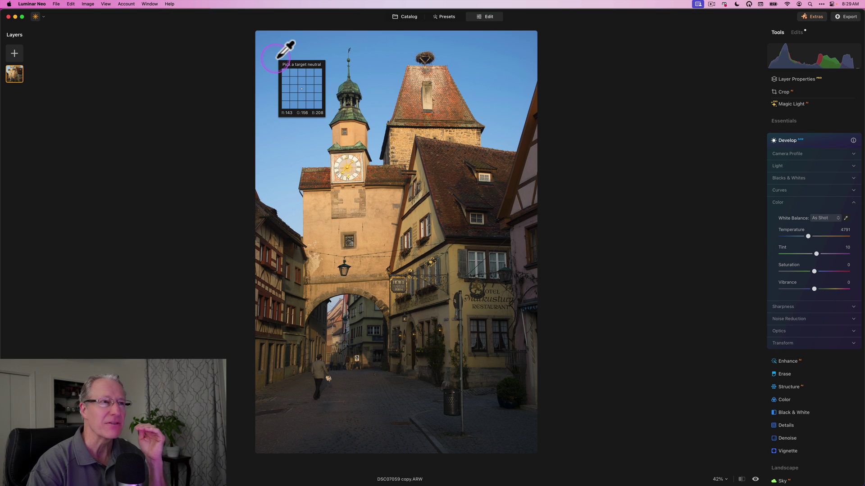
click(275, 57)
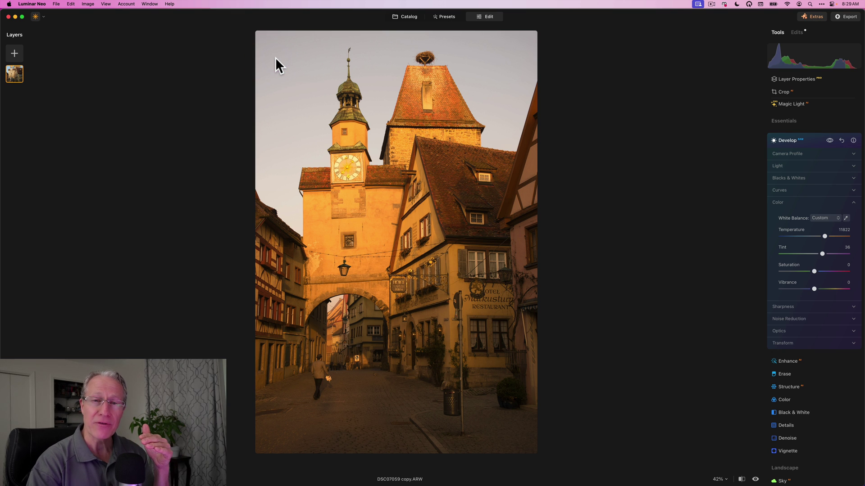
click(633, 109)
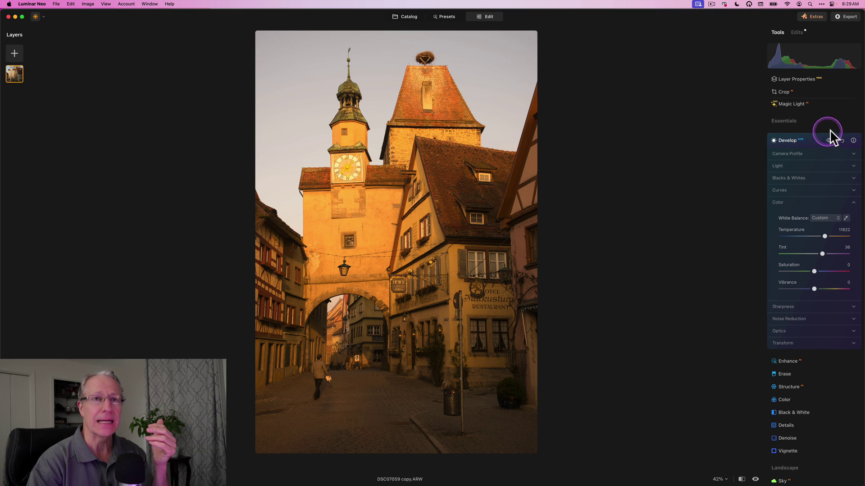
click(840, 140)
Sample the tan wall of the clock tower building as the neutral target with the white balance eyedropper
click(846, 218)
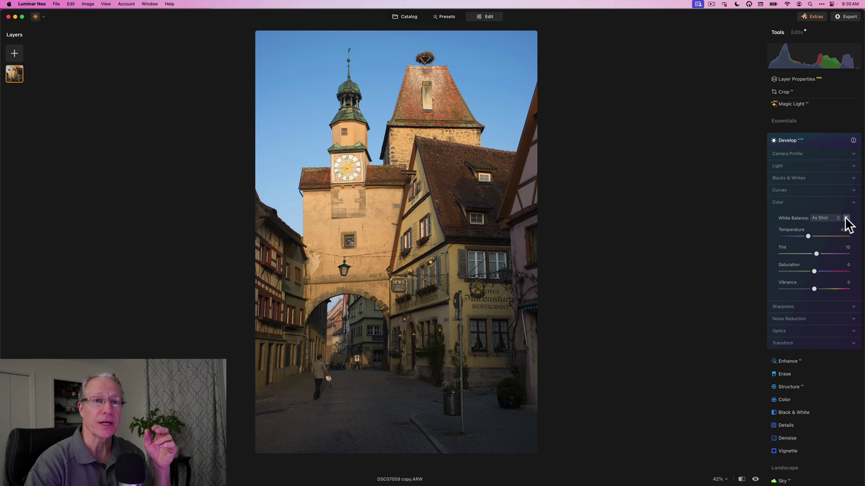
click(845, 219)
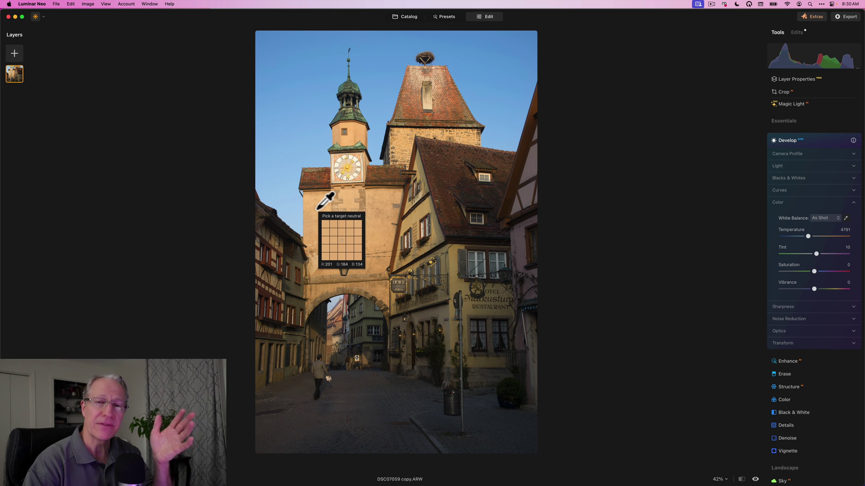
click(316, 209)
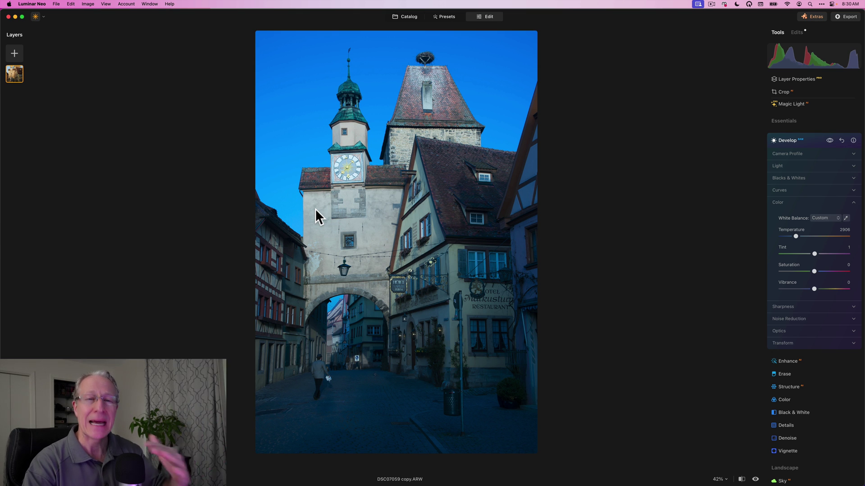
Reset the Develop tool, try the hotel's upper window as the neutral target with the white balance eyedropper, and reset the tool again
click(715, 153)
click(841, 140)
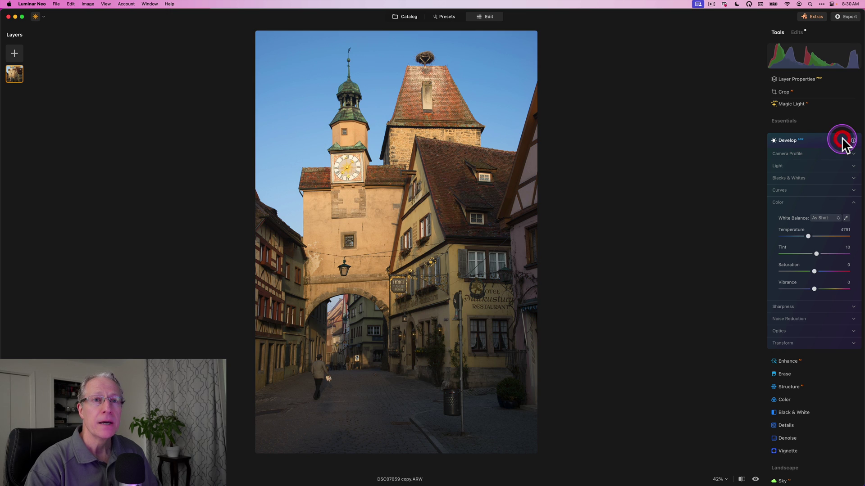
click(846, 218)
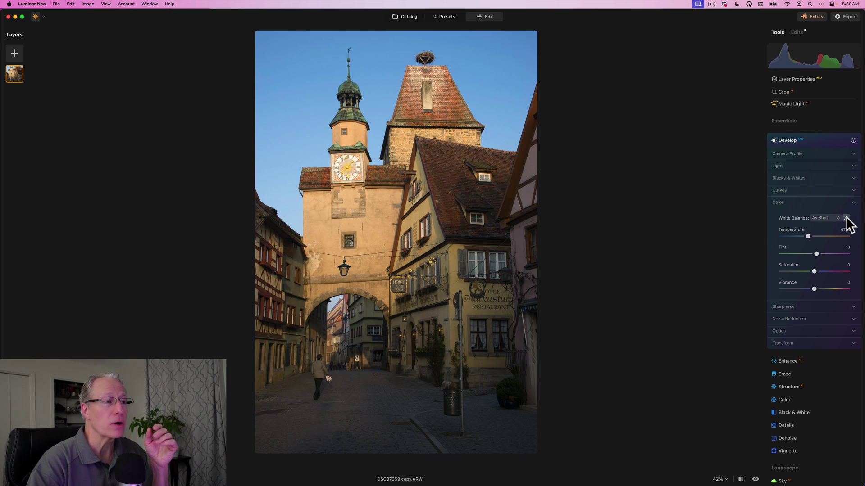
click(845, 219)
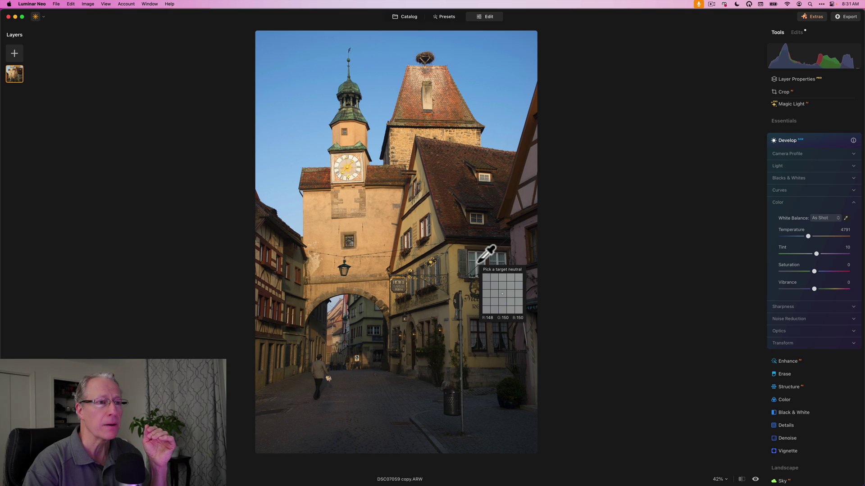
click(477, 263)
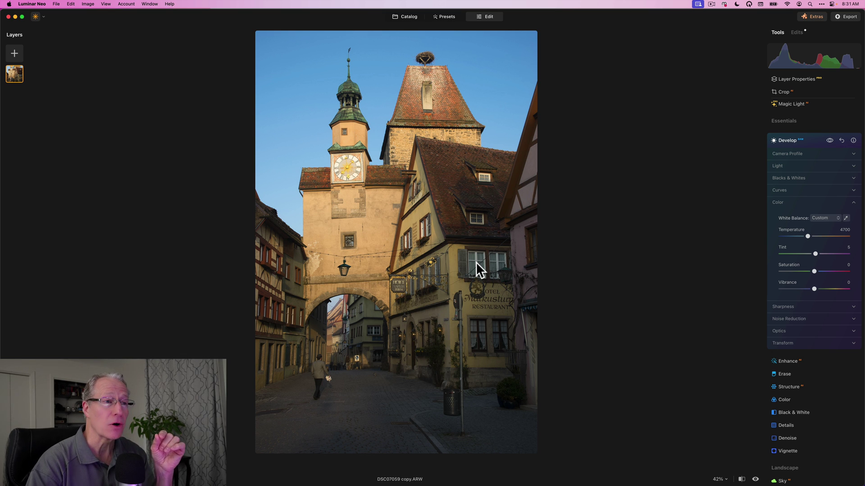
click(846, 218)
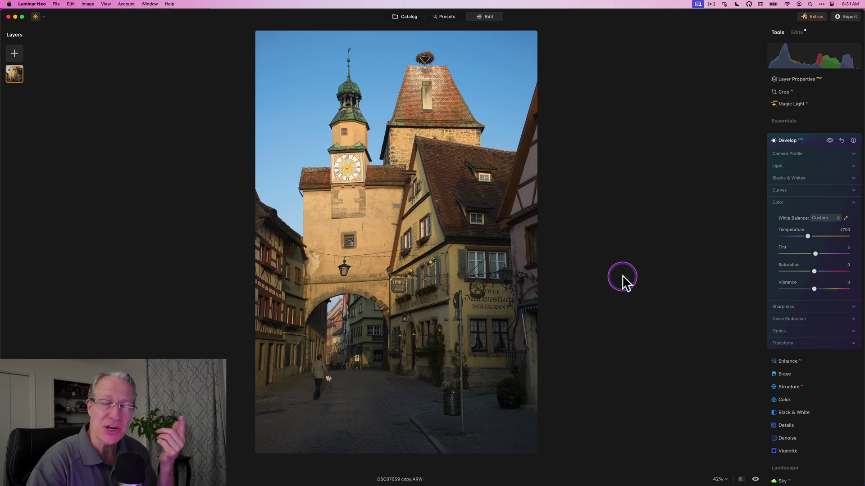
click(840, 141)
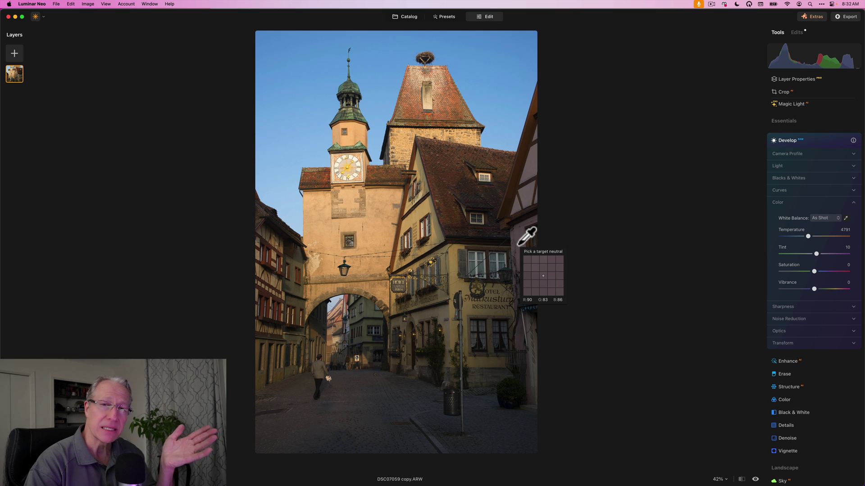
Consult the color diagram in Preview, try the eyedropper on the pinkish wall of the half-timbered building, and reset the Develop tool
key(super+Tab)
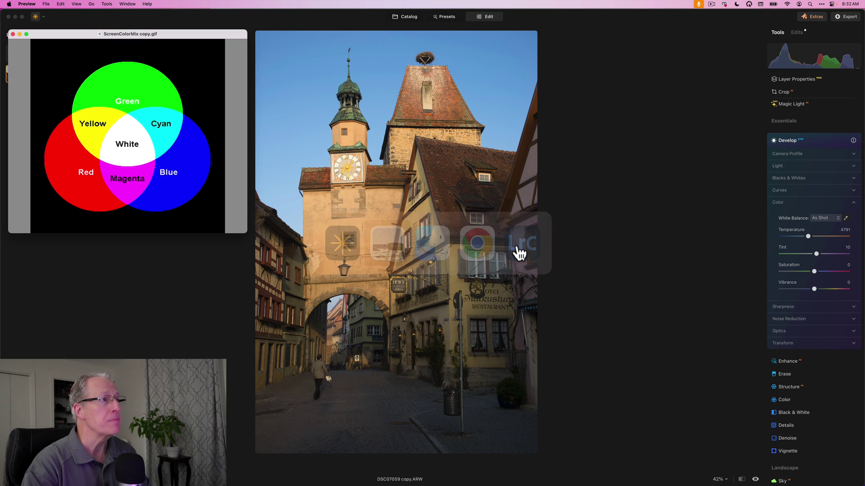
key(super+Tab)
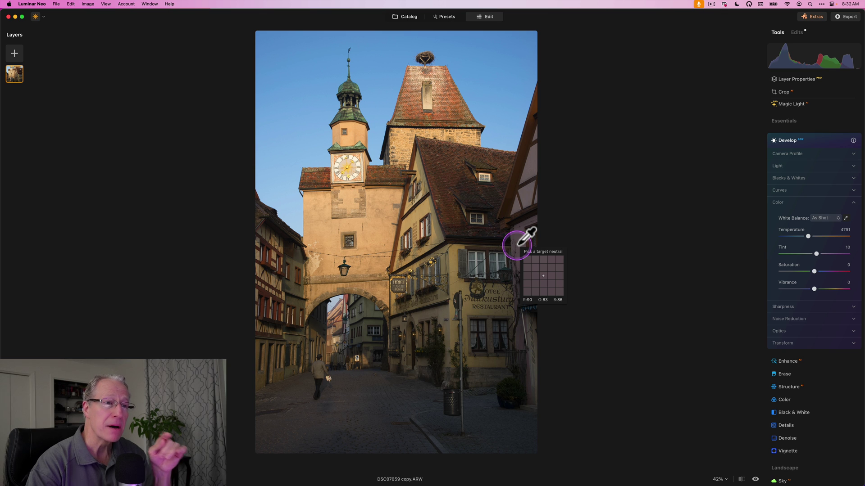
click(517, 245)
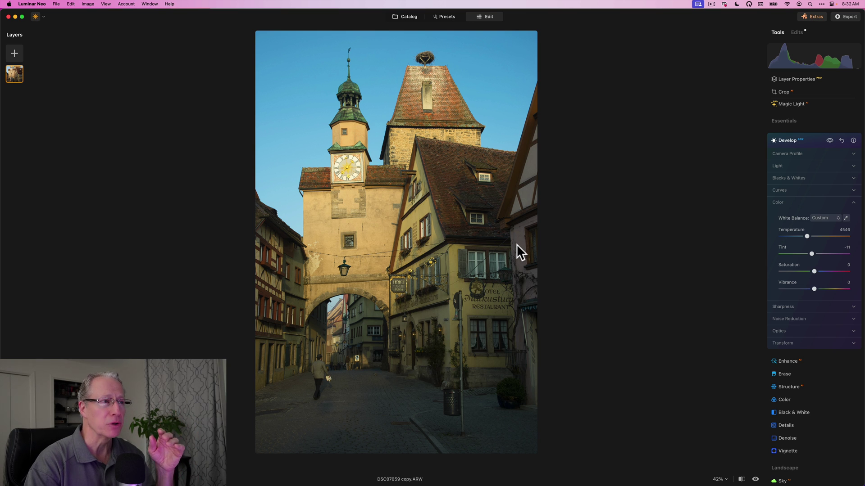
click(219, 297)
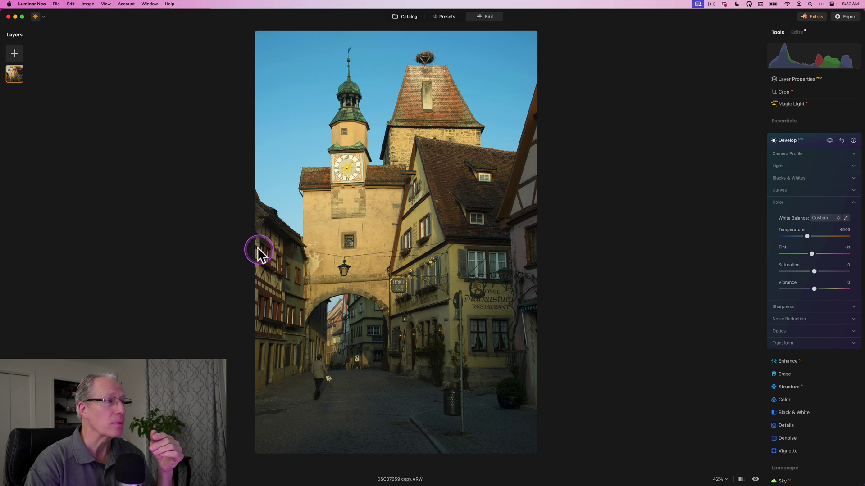
click(841, 140)
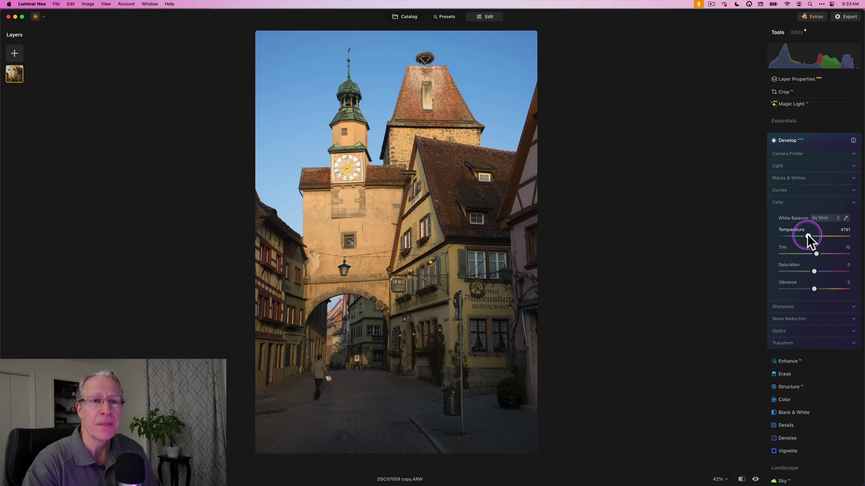
Try a white balance temperature of 4391 with a tint of 24, and reset the Develop tool
drag(808, 236, 818, 254)
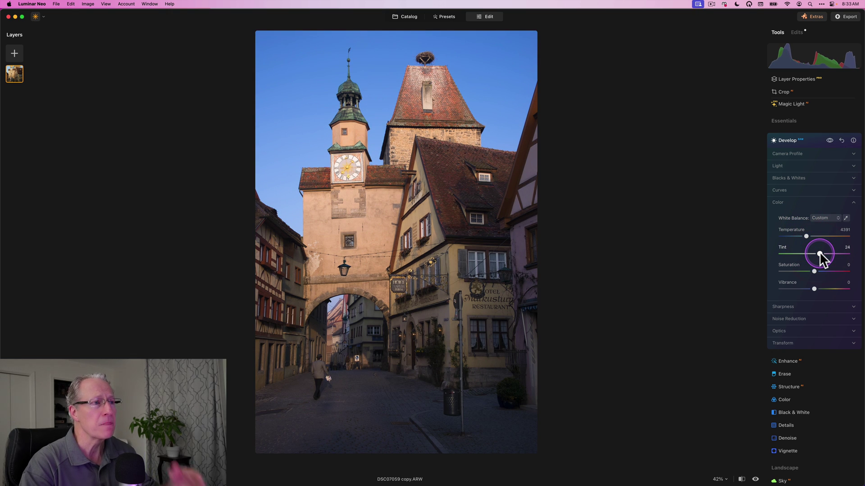
click(841, 140)
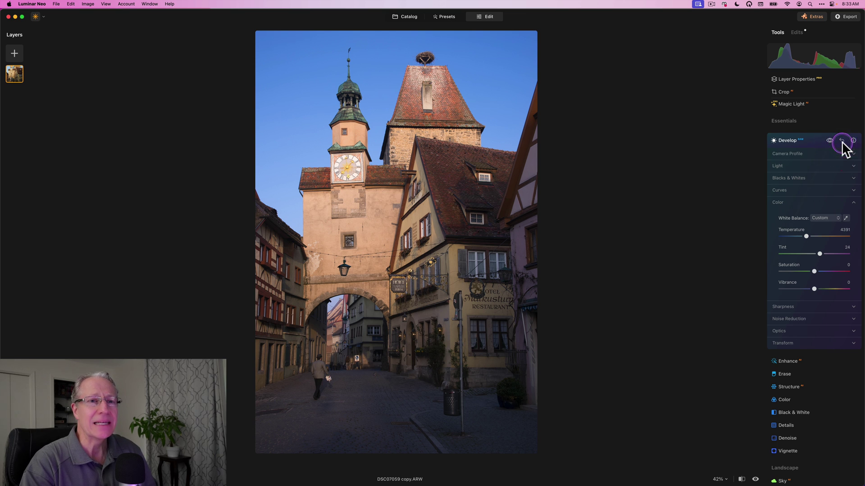
Sample the pinkish wall again as the neutral target, raise the tint to 30, and reset the Develop tool
click(845, 218)
click(521, 246)
click(812, 253)
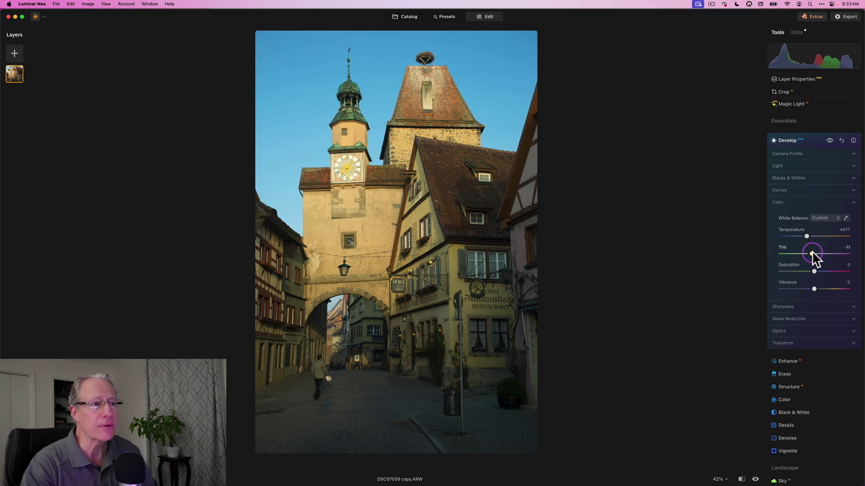
drag(812, 254, 822, 253)
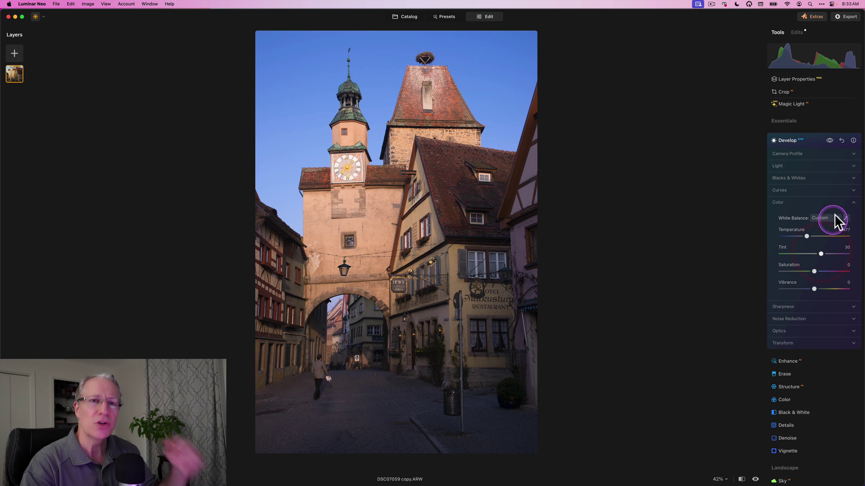
click(841, 141)
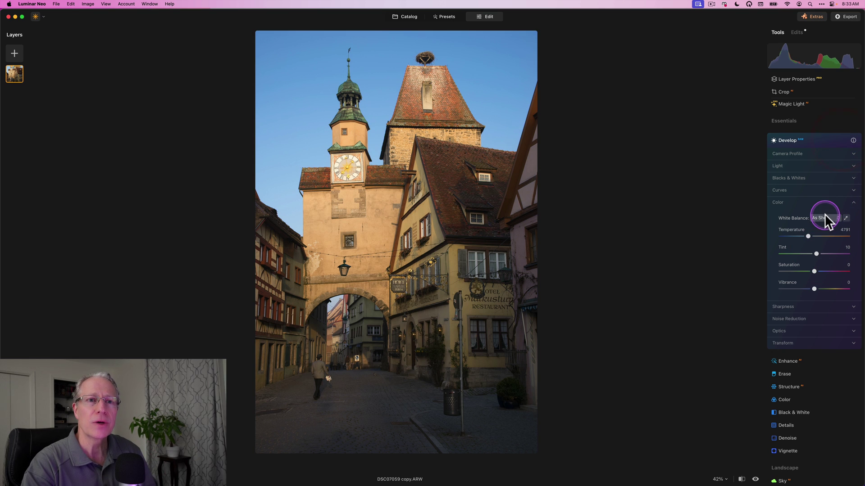
Try the Cloudy white balance preset fine-tuned to temperature 5466 and tint 10, and reset the Develop tool
click(824, 218)
click(820, 246)
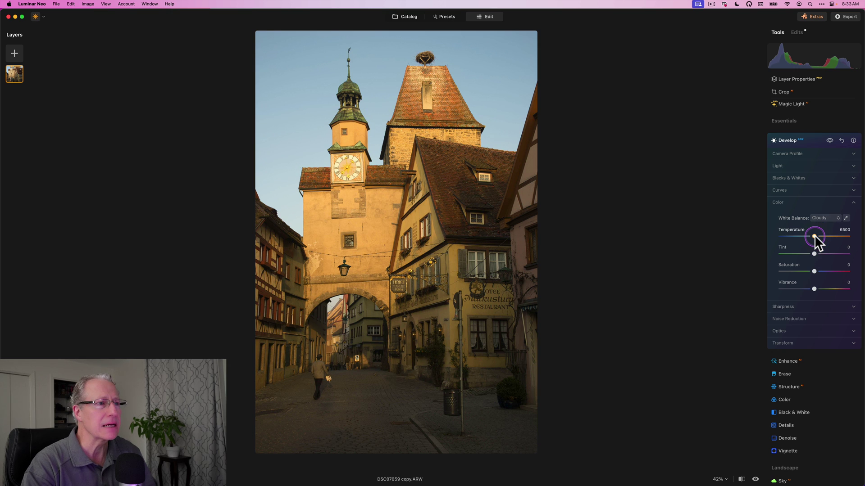
drag(814, 234, 816, 254)
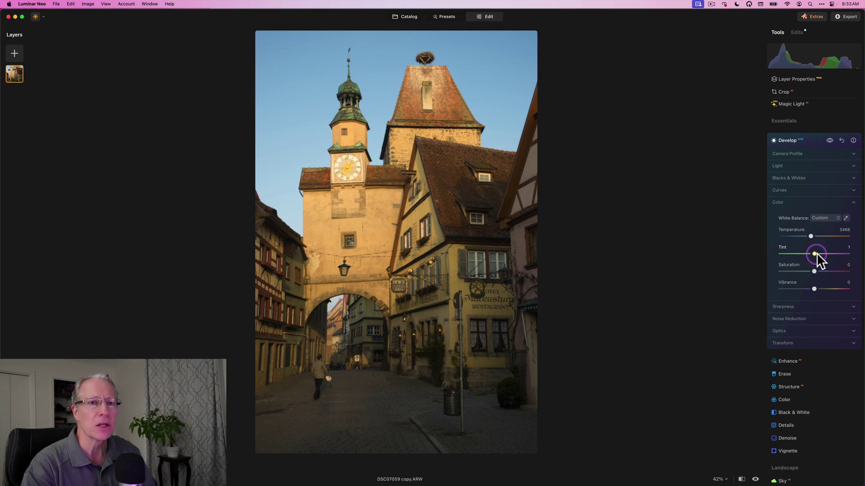
click(818, 217)
click(818, 217)
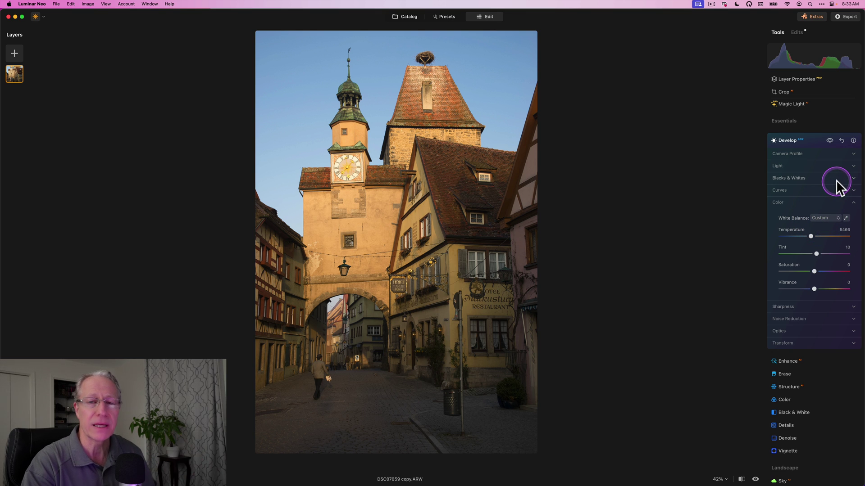
click(841, 141)
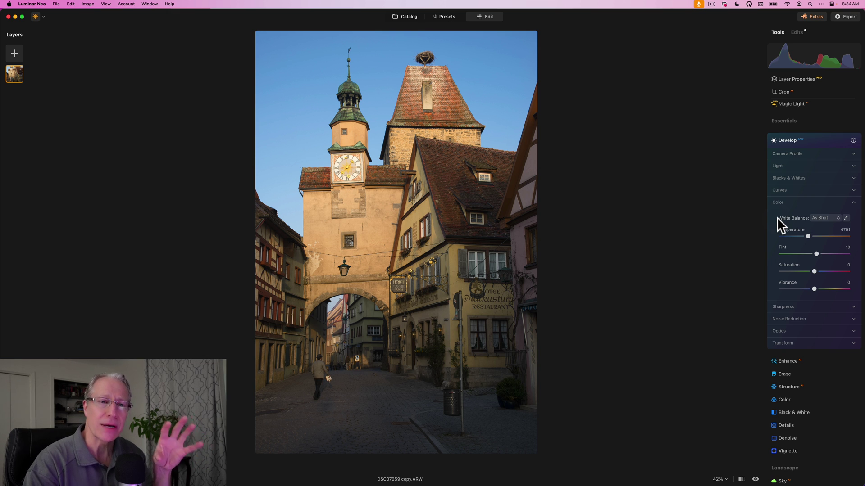
click(810, 194)
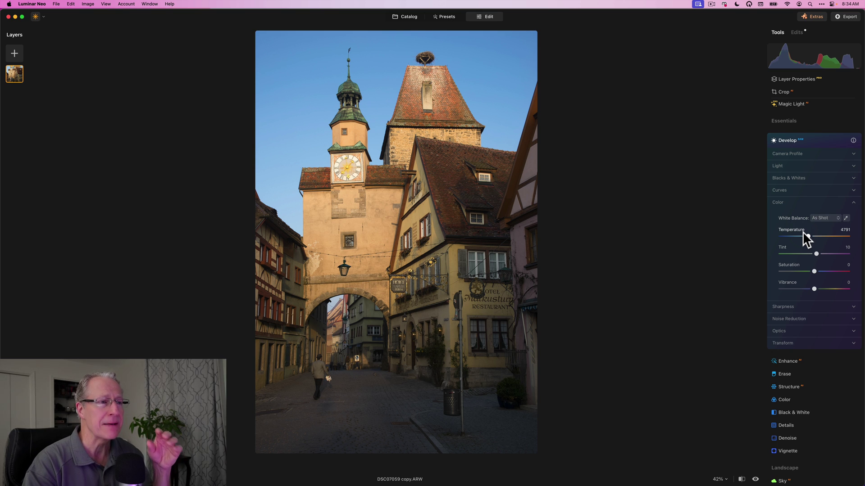
click(817, 183)
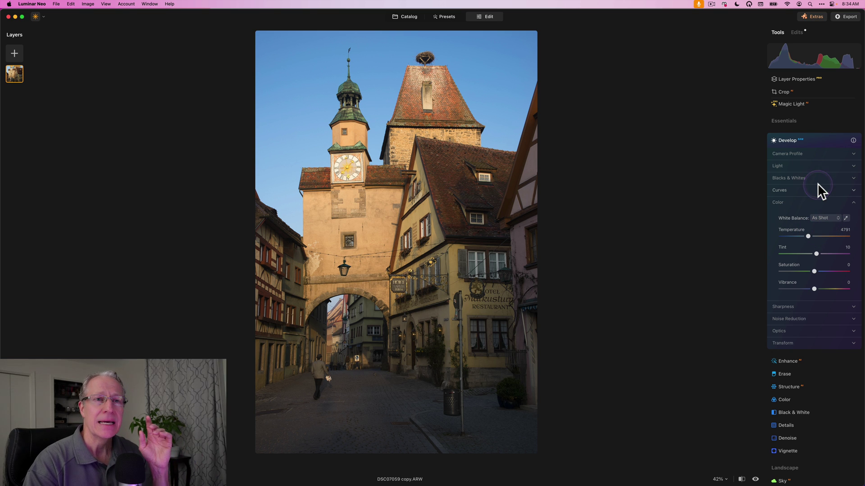
click(812, 241)
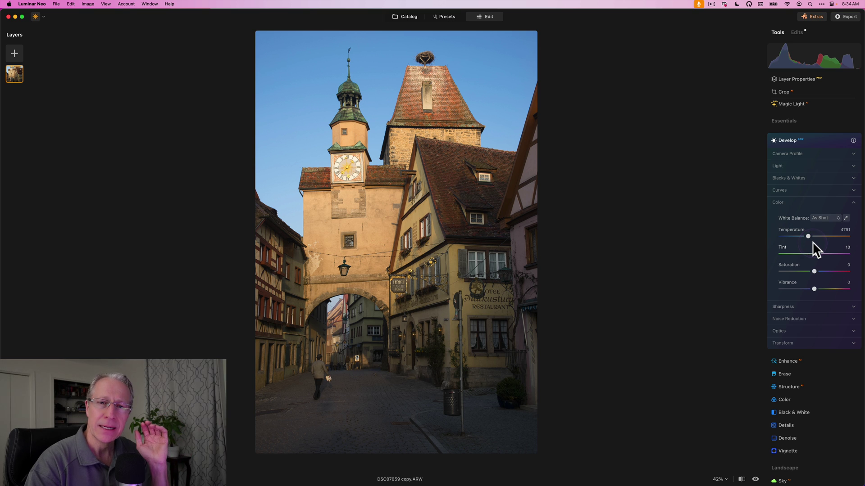